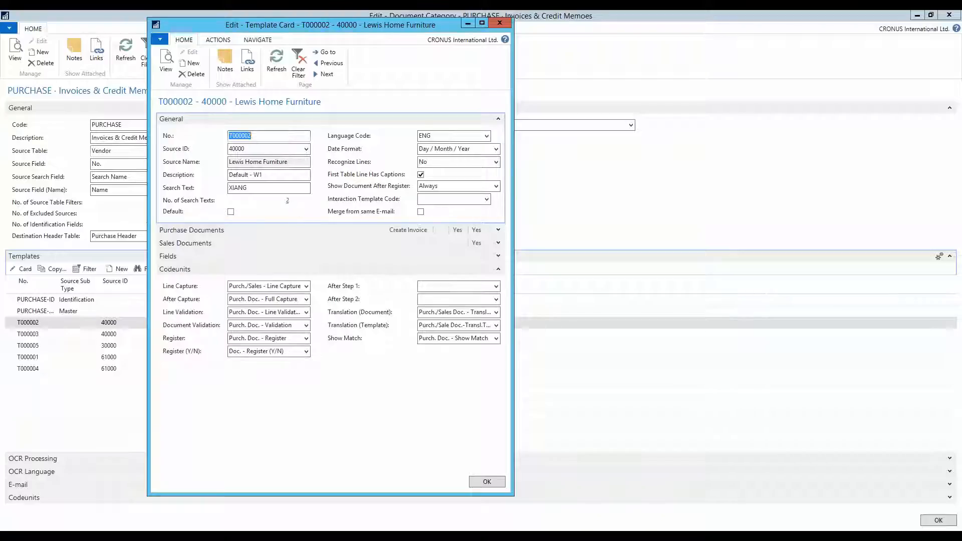
Review the list of search texts on Lewis Home Furniture template T000002 and close its card
{"action": "left_click", "coordinate": [288, 201]}
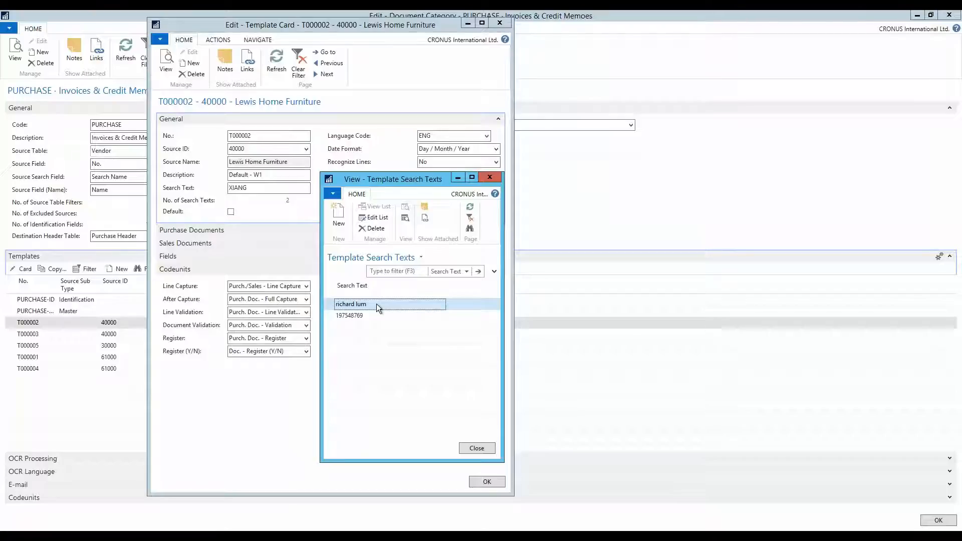
{"action": "key", "text": "Escape"}
{"action": "key", "text": "Escape"}
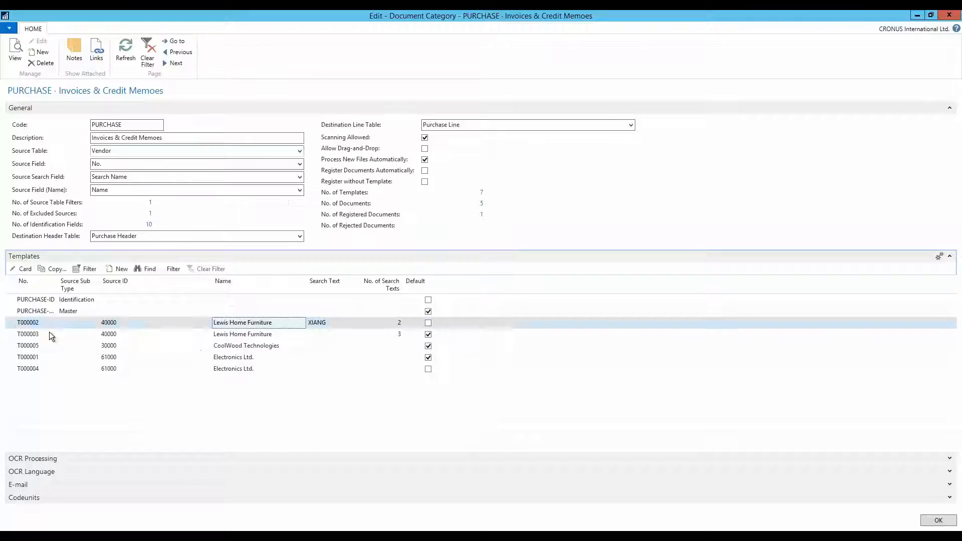
Examine the list of search texts on Lewis Home Furniture template T000003 and compare it with template T000002 in the templates list
{"action": "left_click", "coordinate": [52, 335]}
{"action": "left_click", "coordinate": [25, 269]}
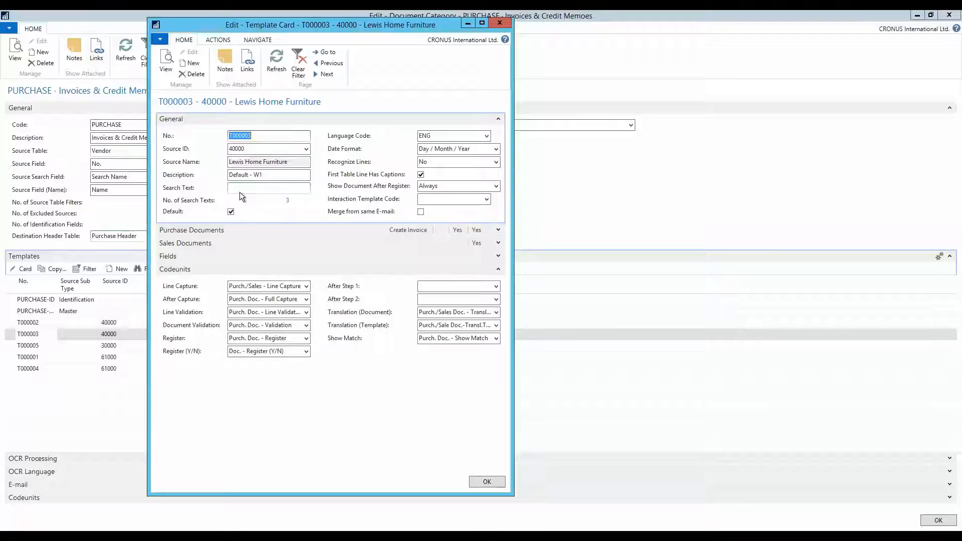
{"action": "left_click", "coordinate": [288, 202]}
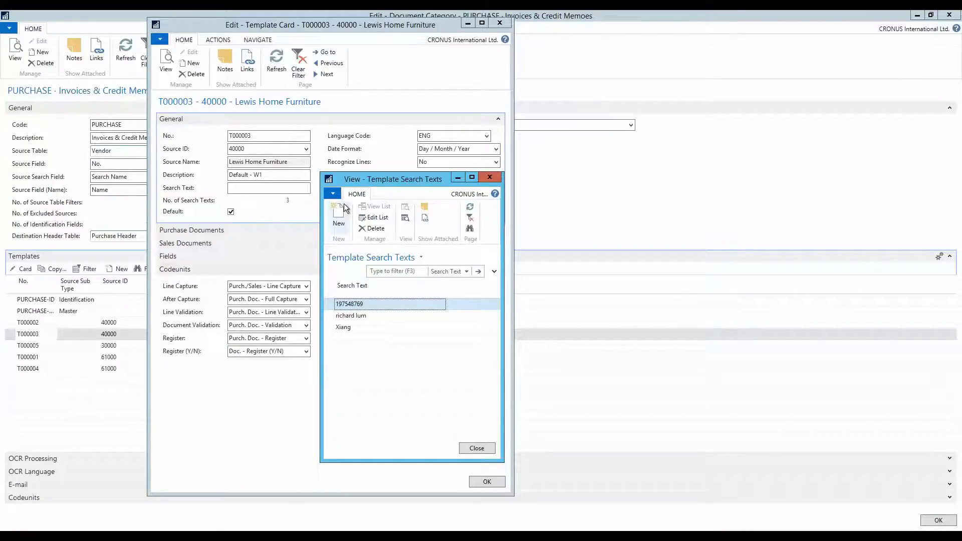
{"action": "key", "text": "Escape"}
{"action": "key", "text": "Escape"}
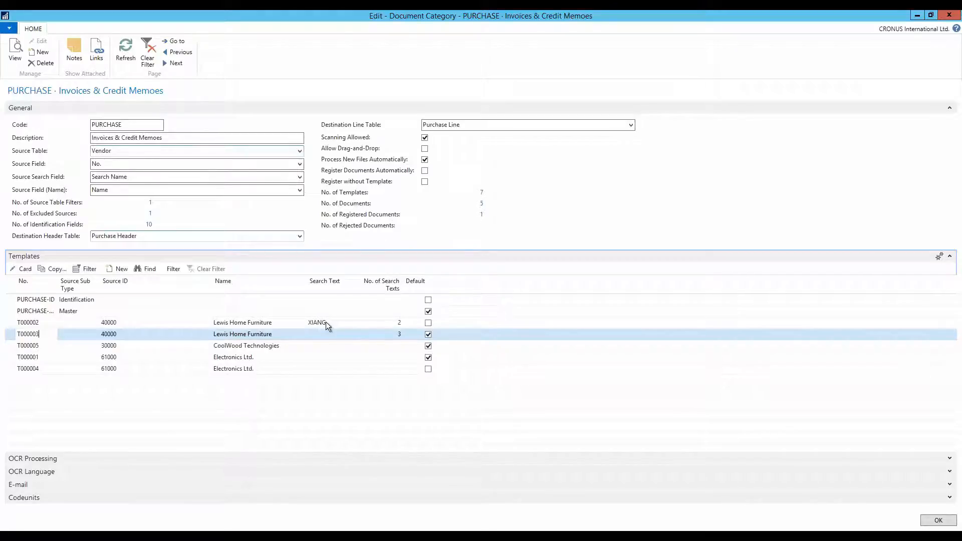
{"action": "left_click", "coordinate": [351, 325]}
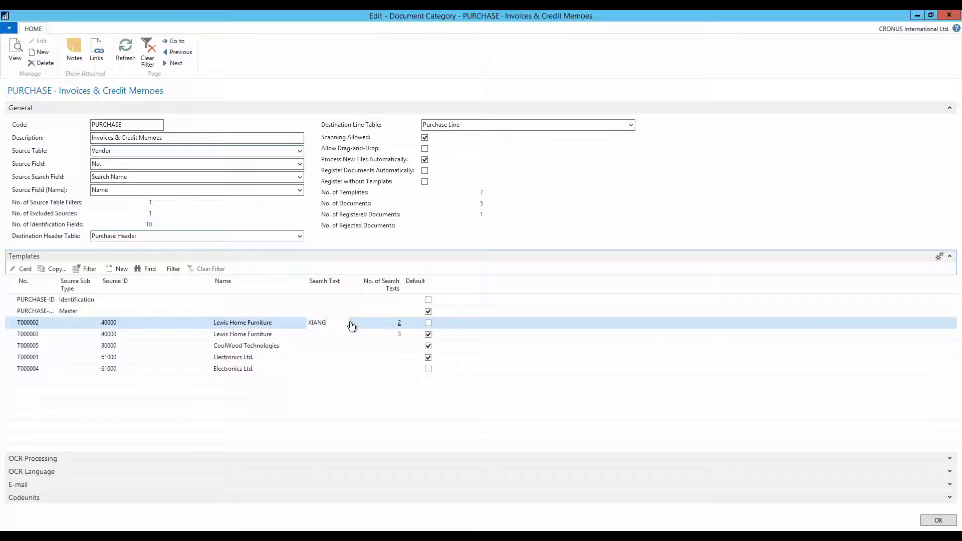
{"action": "left_click", "coordinate": [133, 322]}
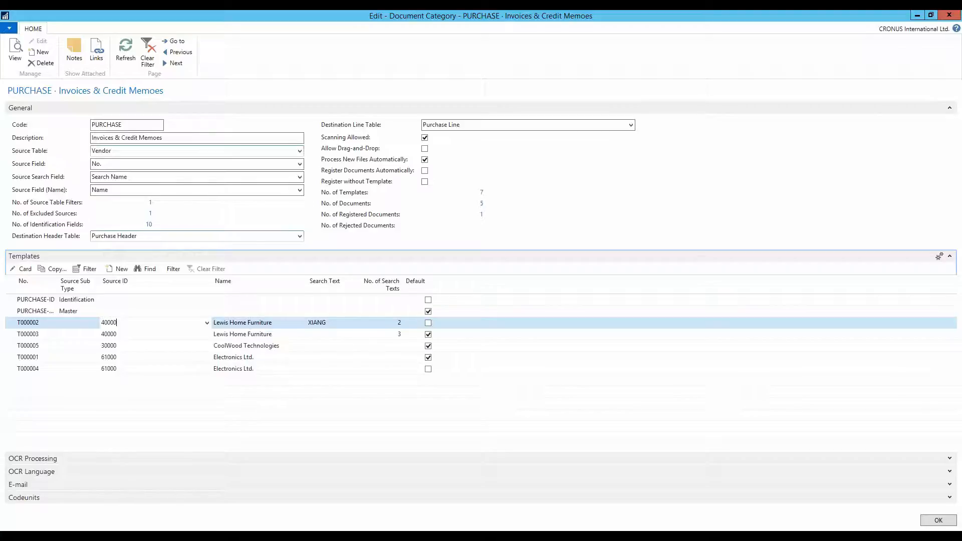
Inspect the VATREGNO header field's rules and captions on the PURCHASE-ID identification template
{"action": "left_click", "coordinate": [37, 299]}
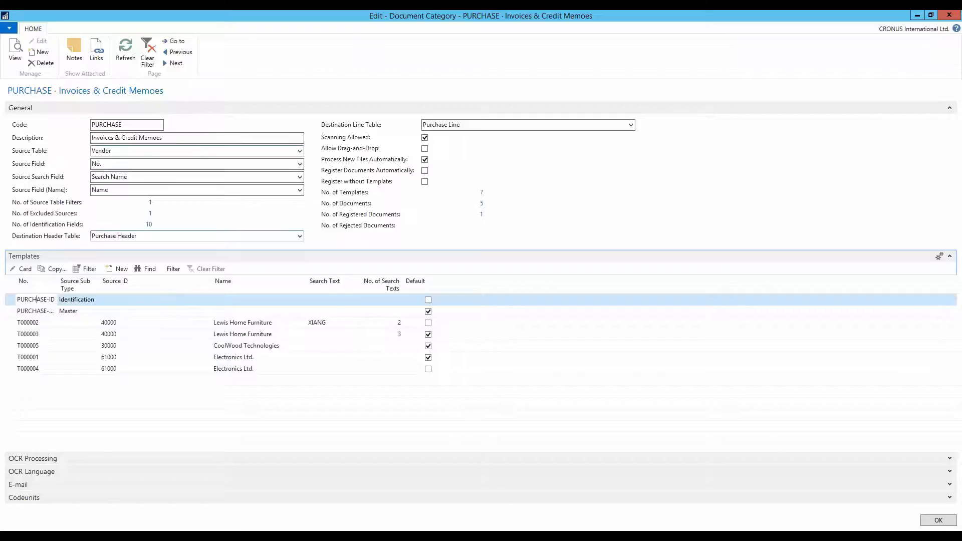
{"action": "left_click", "coordinate": [25, 269]}
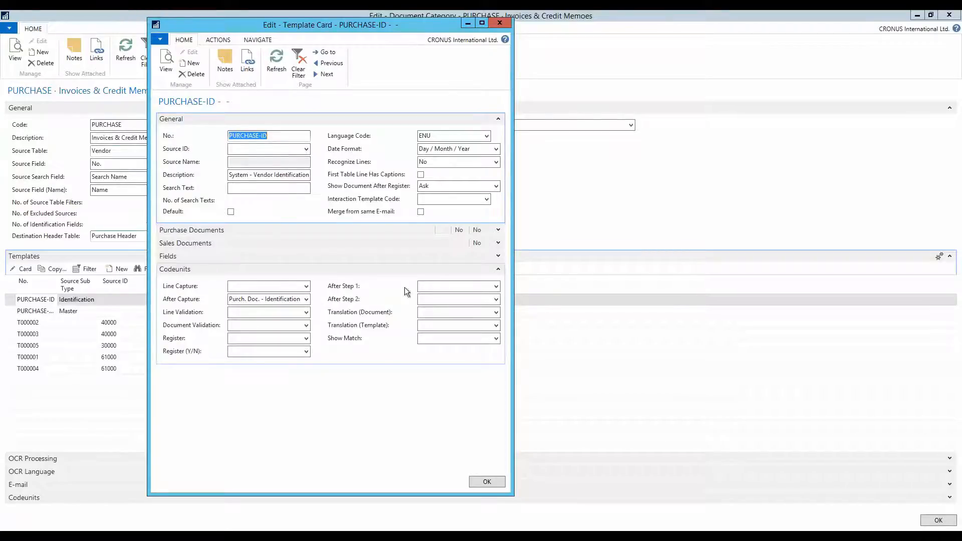
{"action": "left_click", "coordinate": [498, 257]}
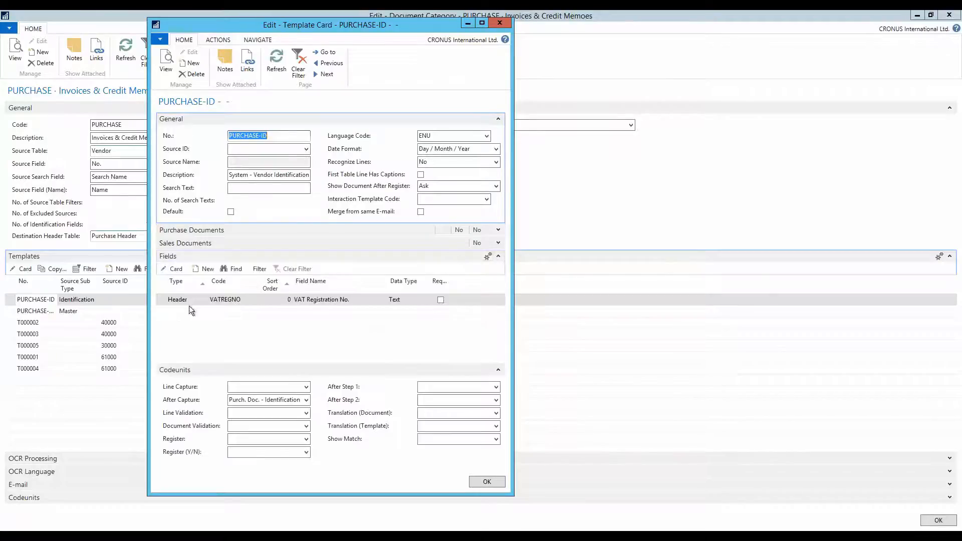
{"action": "left_click", "coordinate": [175, 269]}
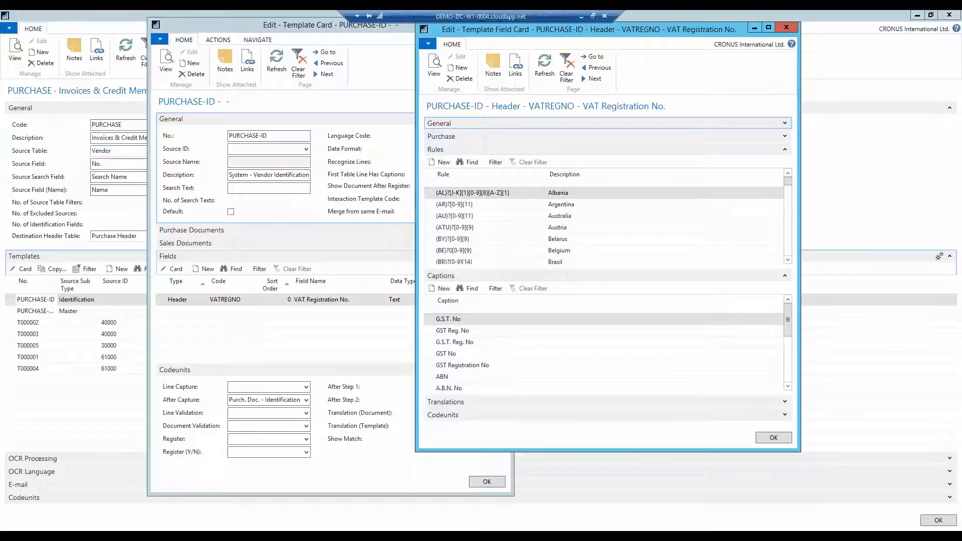
{"action": "key", "text": "Escape"}
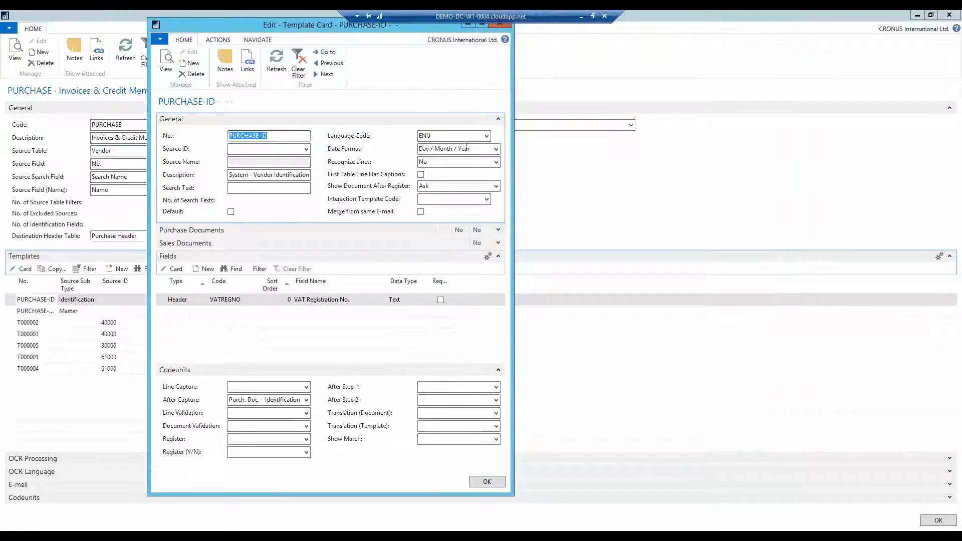
{"action": "key", "text": "Escape"}
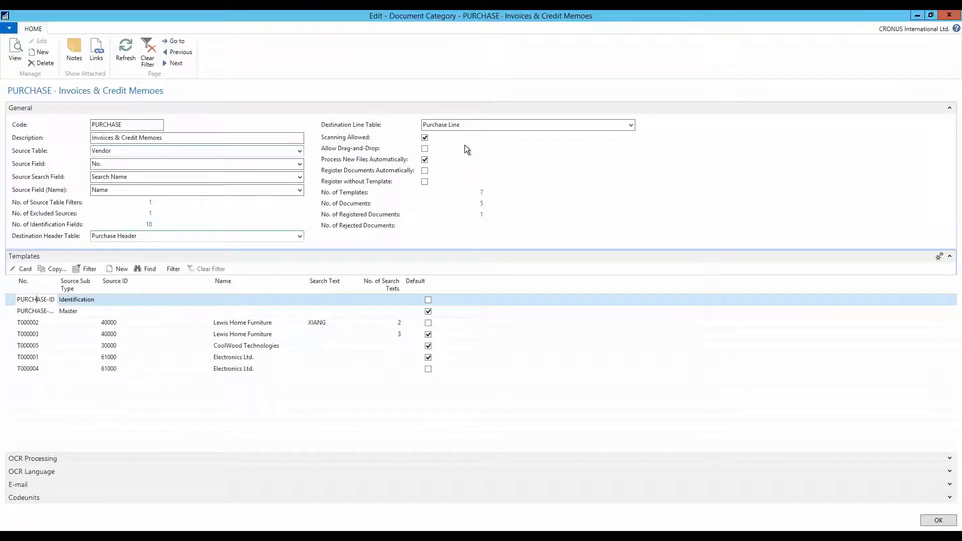
Review the PURCHASE category's identification fields, checking the rating of VAT Registration No
{"action": "left_click", "coordinate": [151, 225]}
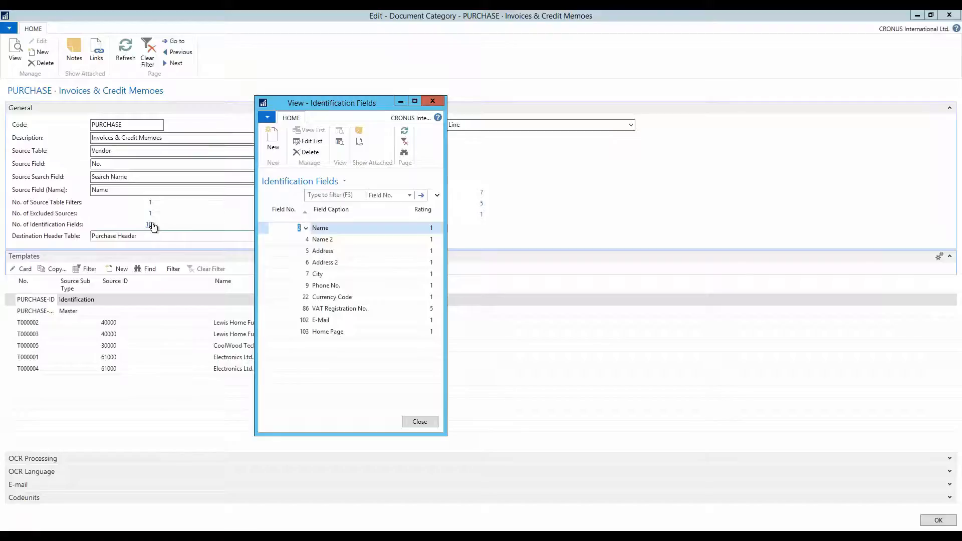
{"action": "left_click", "coordinate": [351, 310]}
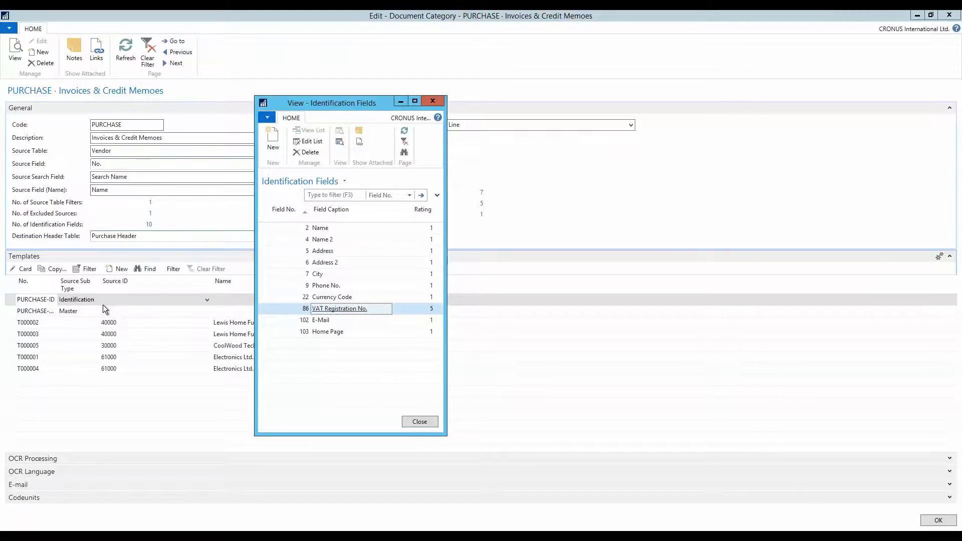
{"action": "key", "text": "Escape"}
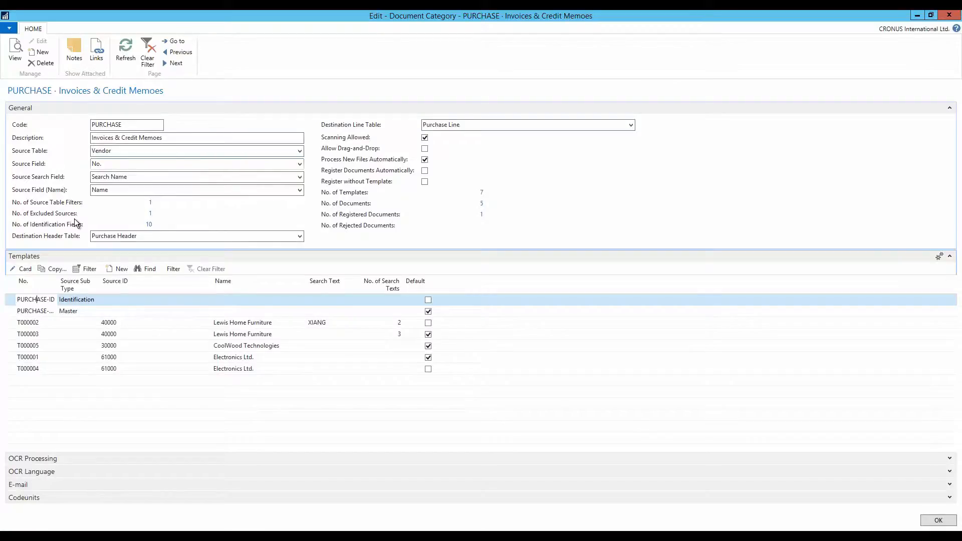
Check the PURCHASE category's source table filter on Vendor Posting Group and its list of excluded sources
{"action": "left_click", "coordinate": [150, 204]}
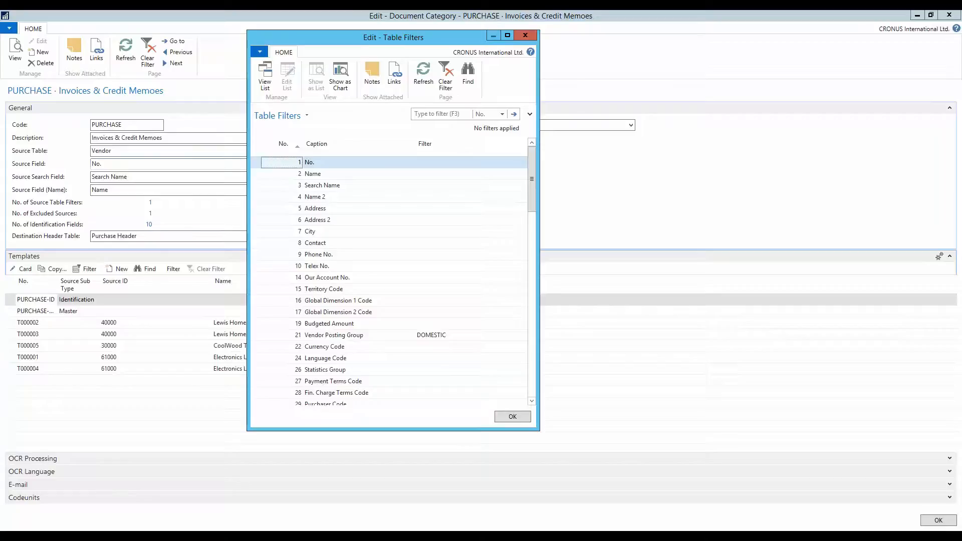
{"action": "left_click", "coordinate": [323, 336]}
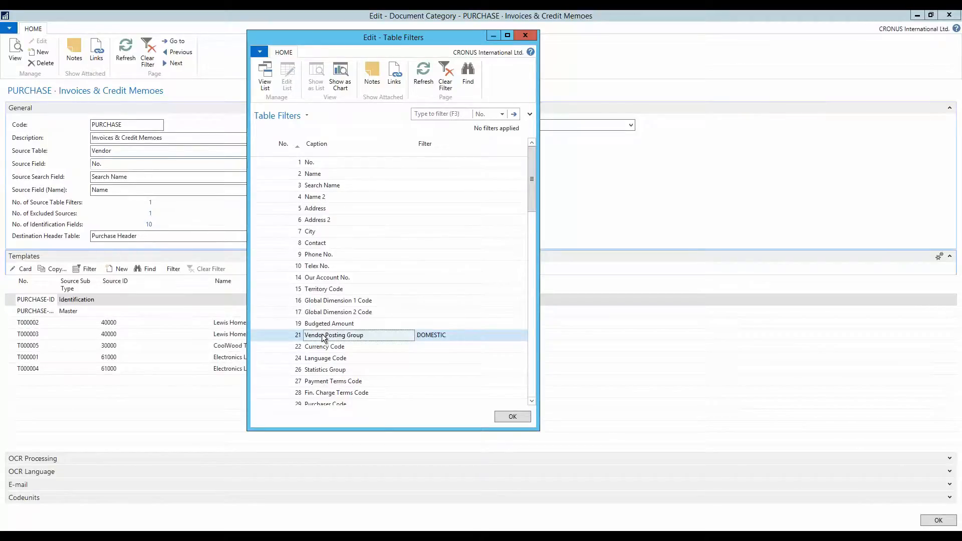
{"action": "key", "text": "Escape"}
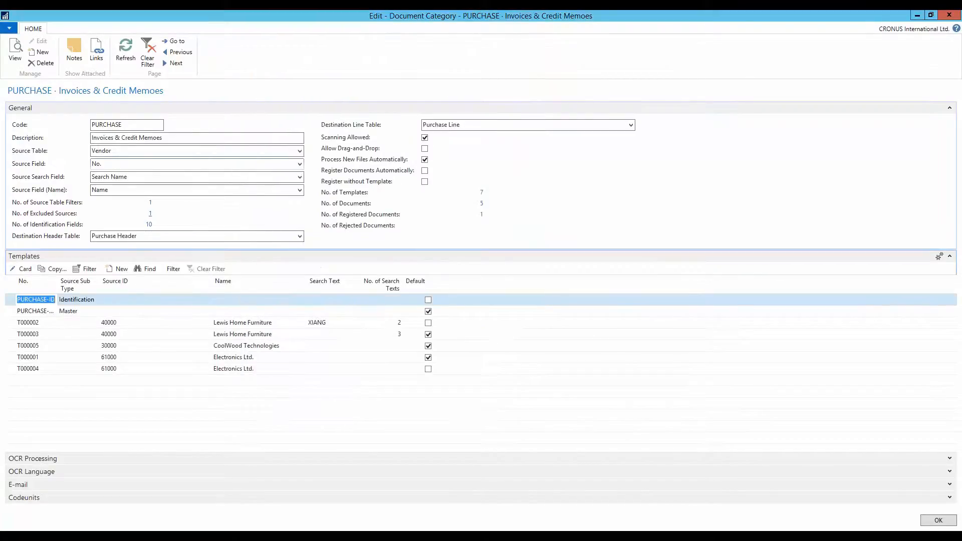
{"action": "left_click", "coordinate": [151, 213]}
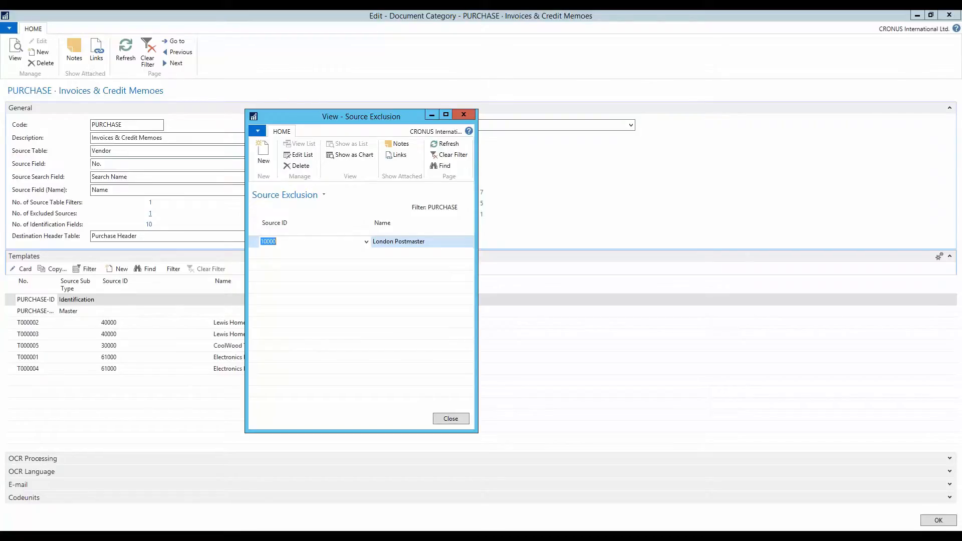
{"action": "key", "text": "Escape"}
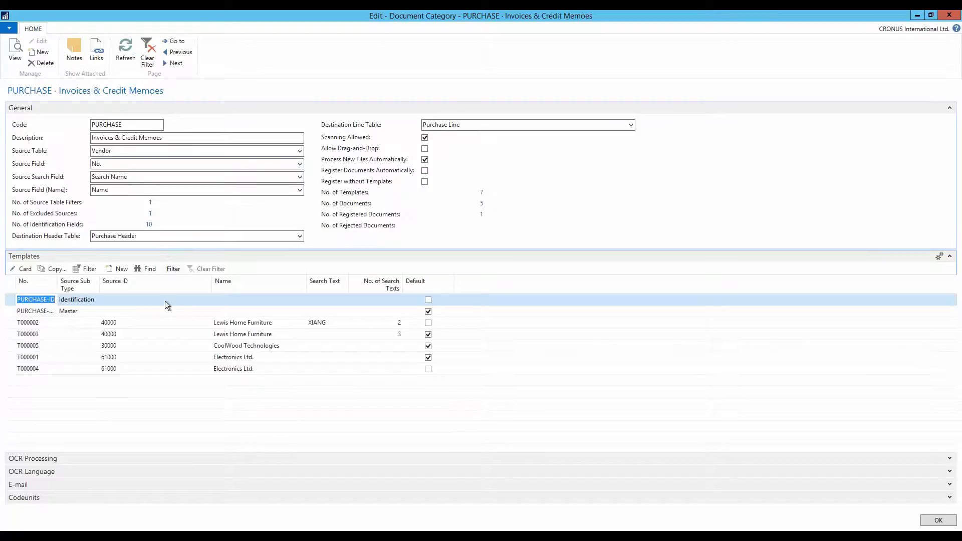
Mark Electronics Ltd. template T000004 as default, close the category card and open the document journal
{"action": "left_click", "coordinate": [429, 371]}
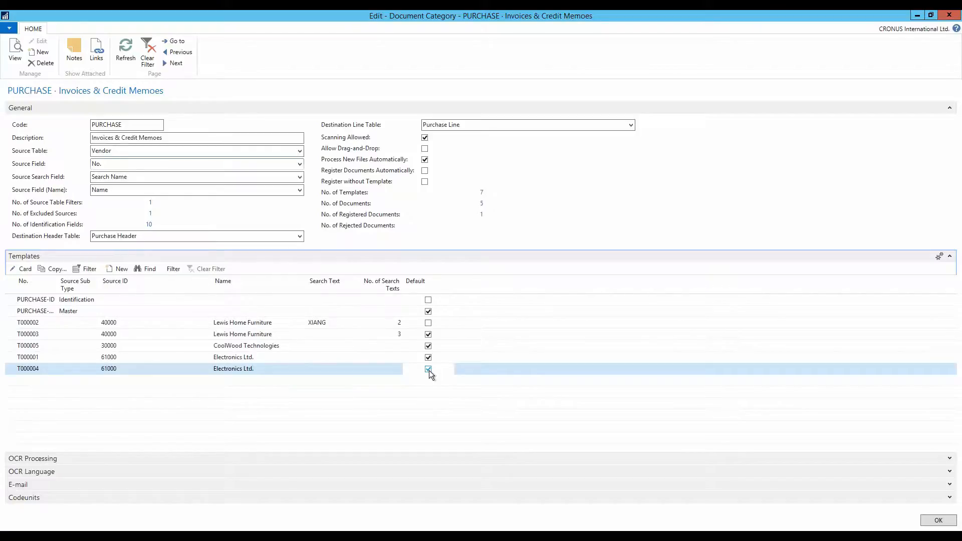
{"action": "key", "text": "Escape"}
{"action": "left_click", "coordinate": [116, 69]}
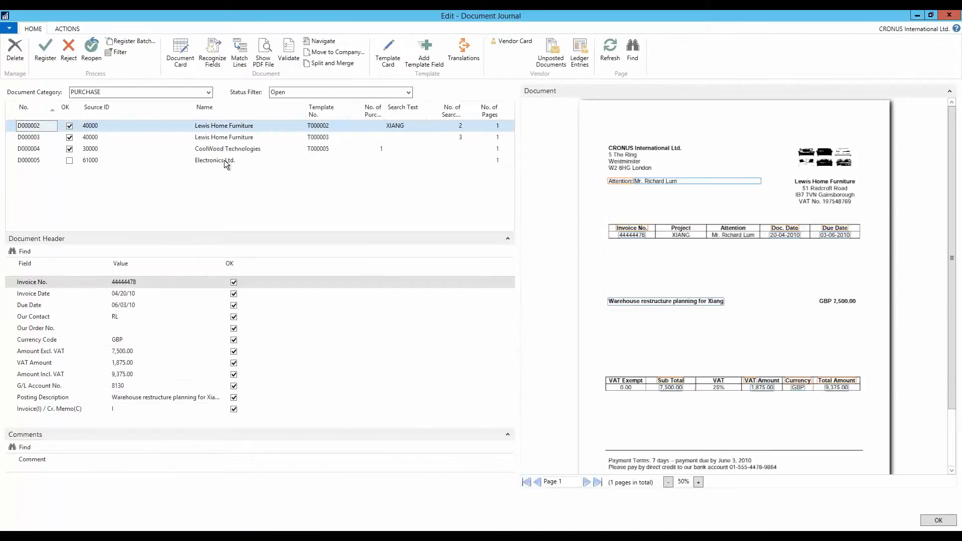
Run field recognition on the Electronics Ltd. document, cancel the template choice and close the journal
{"action": "left_click", "coordinate": [224, 160]}
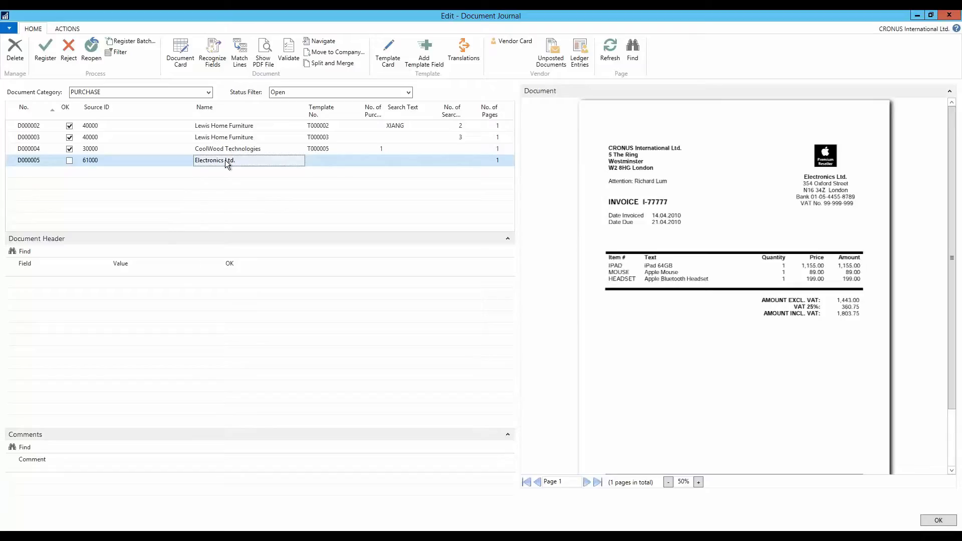
{"action": "left_click", "coordinate": [214, 52]}
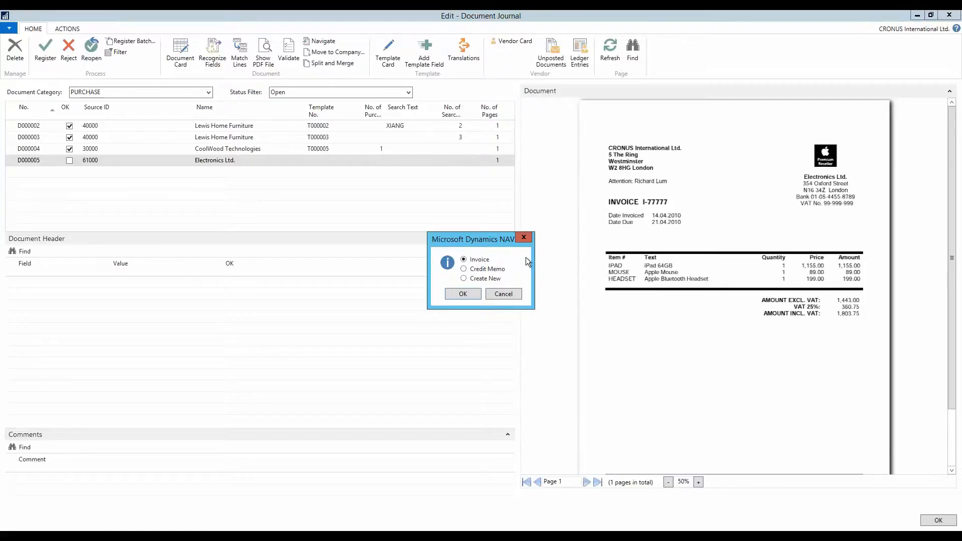
{"action": "key", "text": "Escape"}
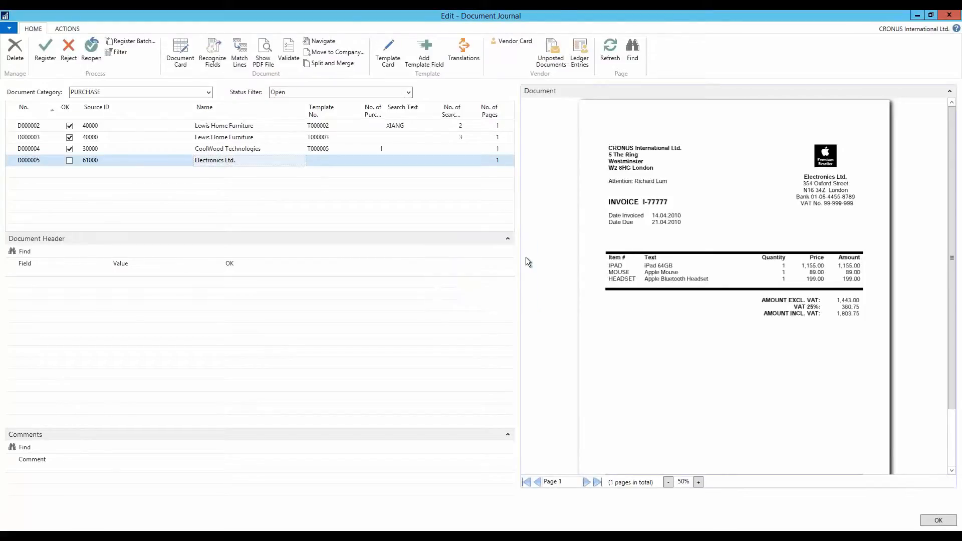
{"action": "key", "text": "Escape"}
{"action": "left_click", "coordinate": [68, 455]}
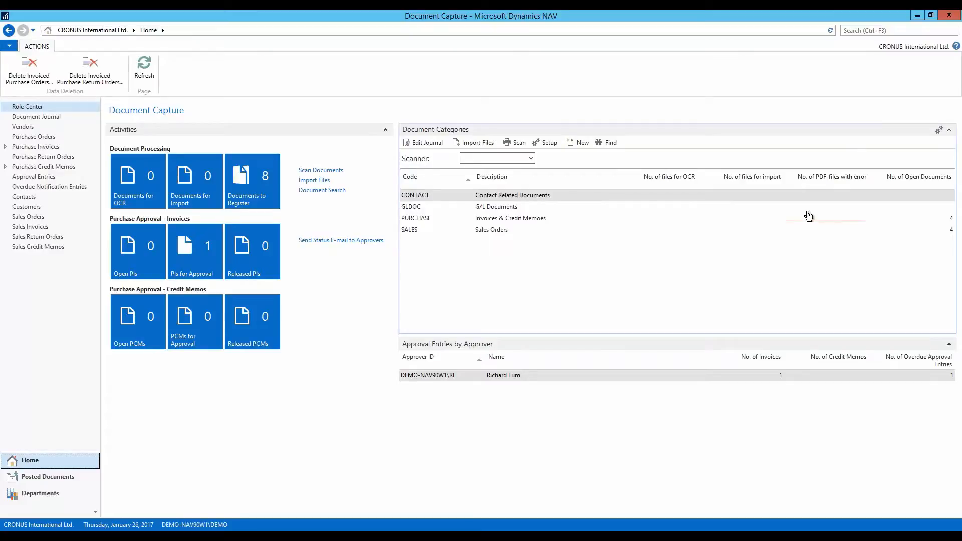
Open the PURCHASE category's document journal and examine the match comment on the CoolWood Technologies document
{"action": "left_click", "coordinate": [429, 220]}
{"action": "left_click", "coordinate": [421, 144]}
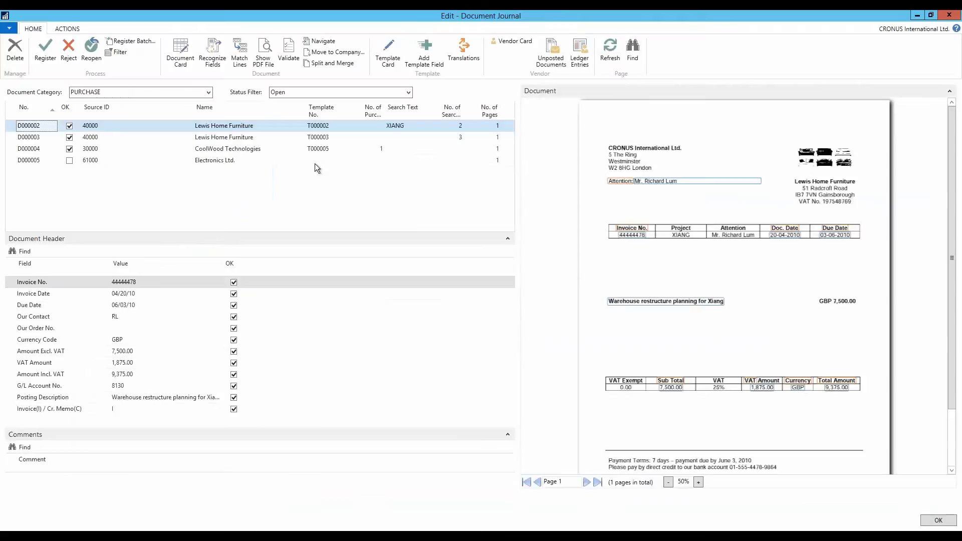
{"action": "left_click", "coordinate": [257, 149]}
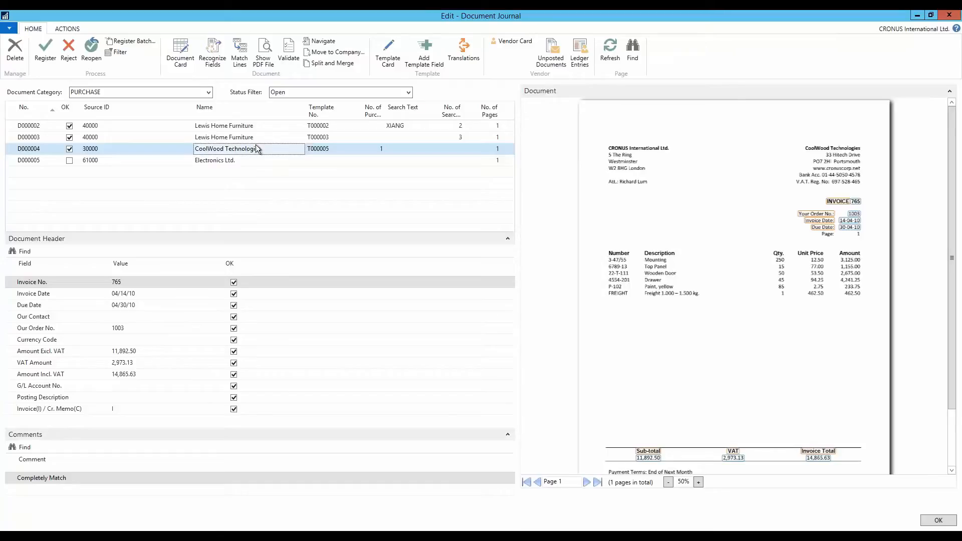
{"action": "left_click", "coordinate": [82, 480]}
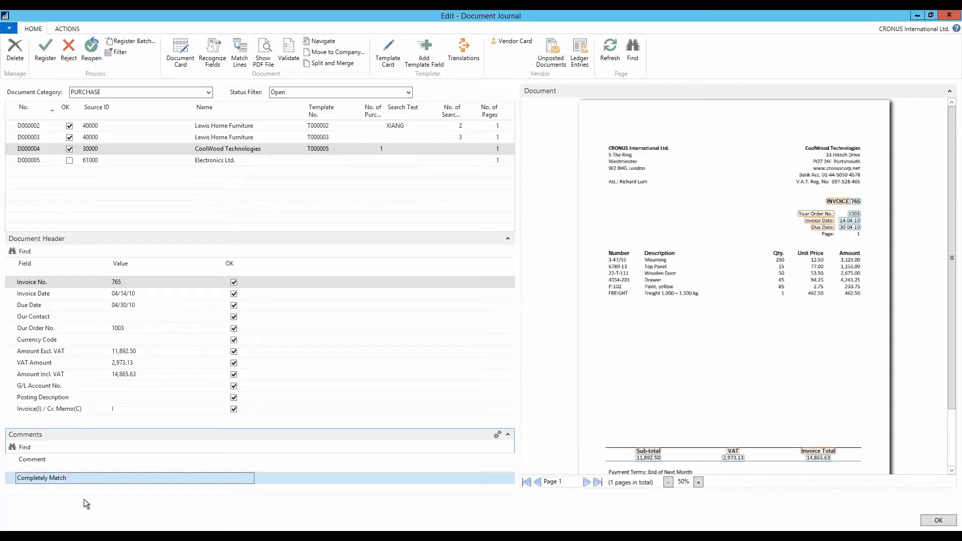
Switch to Continia Online in the browser and open the Lewis Home Furniture invoice's G/L account line for editing
{"action": "left_click", "coordinate": [99, 534]}
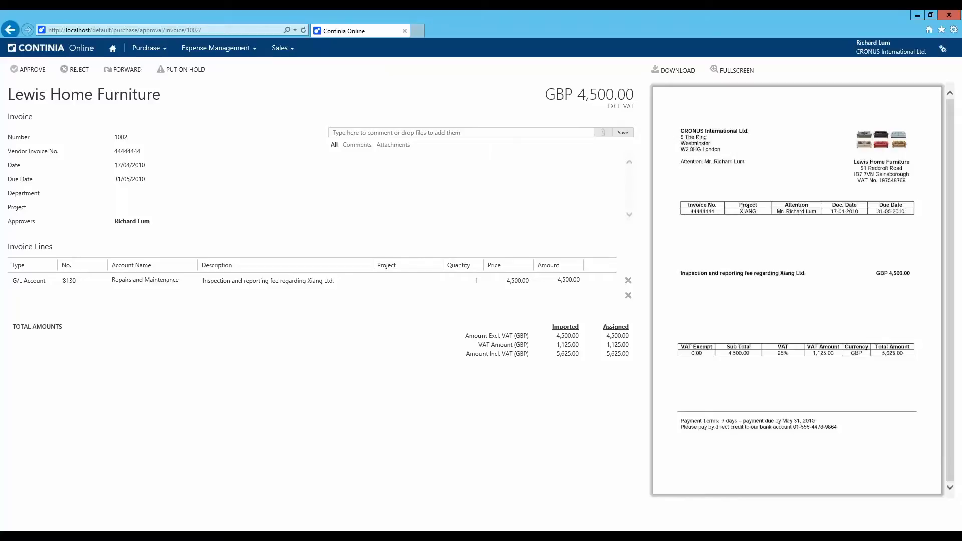
{"action": "left_click", "coordinate": [97, 282]}
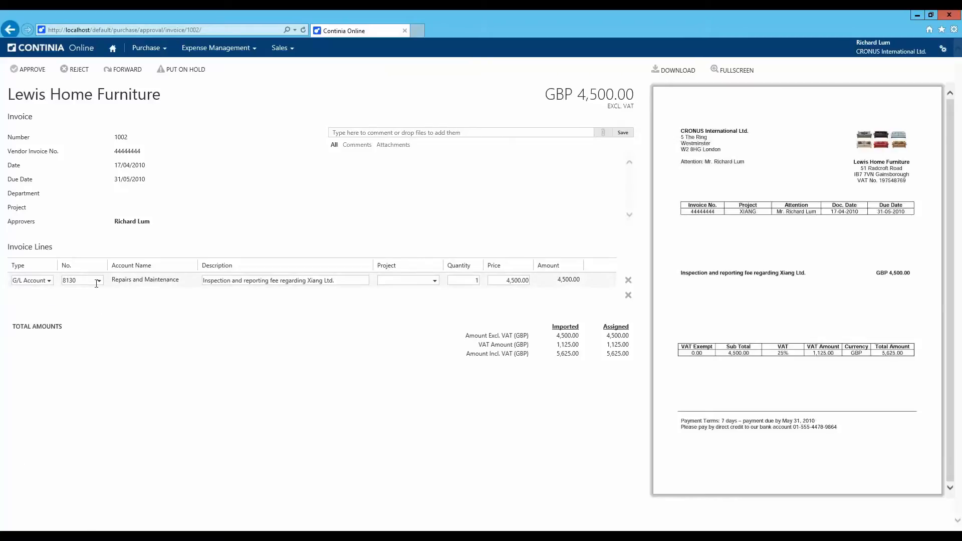